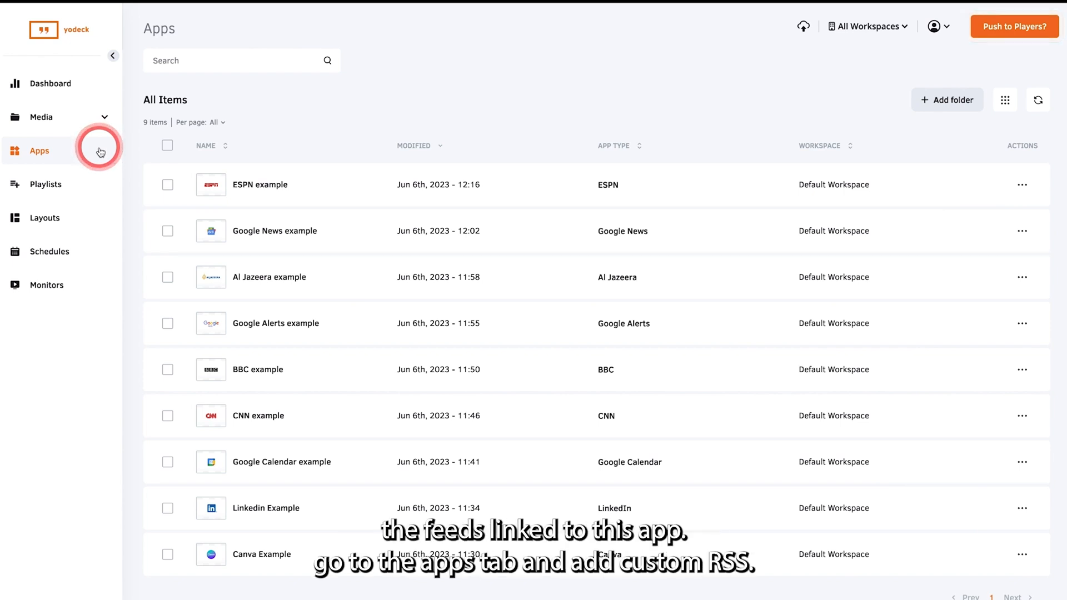
pyautogui.scroll(-3, 534, 334)
# Start creating a new app from the Apps section.
pyautogui.click(172, 573)
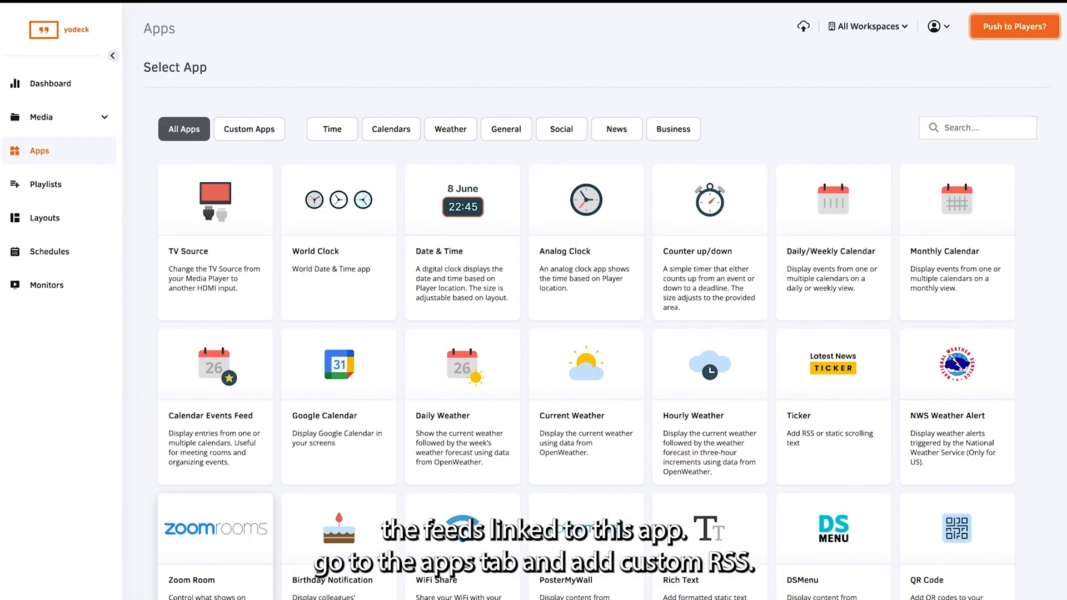
# Choose the Custom RSS app from the gallery and confirm creating it.
pyautogui.click(978, 126)
pyautogui.write('custom')
pyautogui.click(340, 242)
pyautogui.click(663, 313)
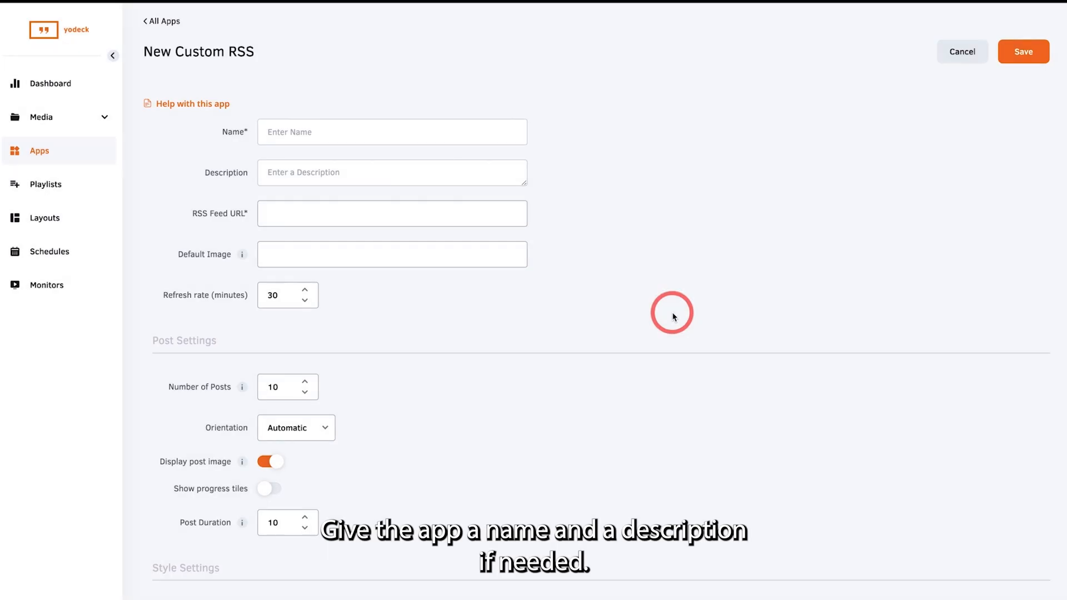
pyautogui.click(392, 134)
pyautogui.write('Custom RSS example')
pyautogui.click(399, 142)
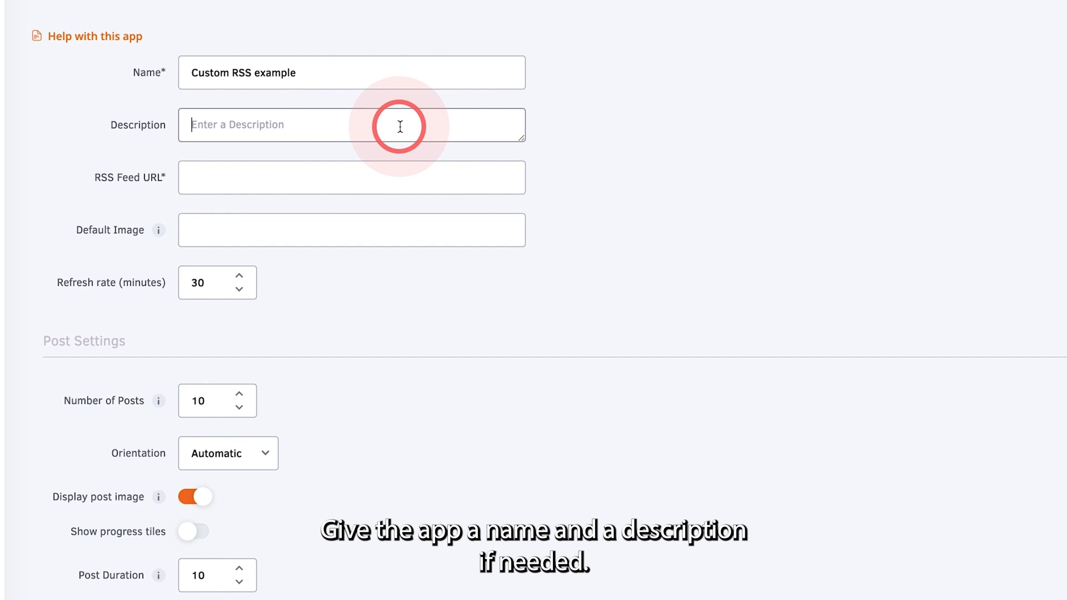
pyautogui.write('mtv')
pyautogui.click(394, 177)
pyautogui.write('http://www.mtv.co.uk/rss/news')
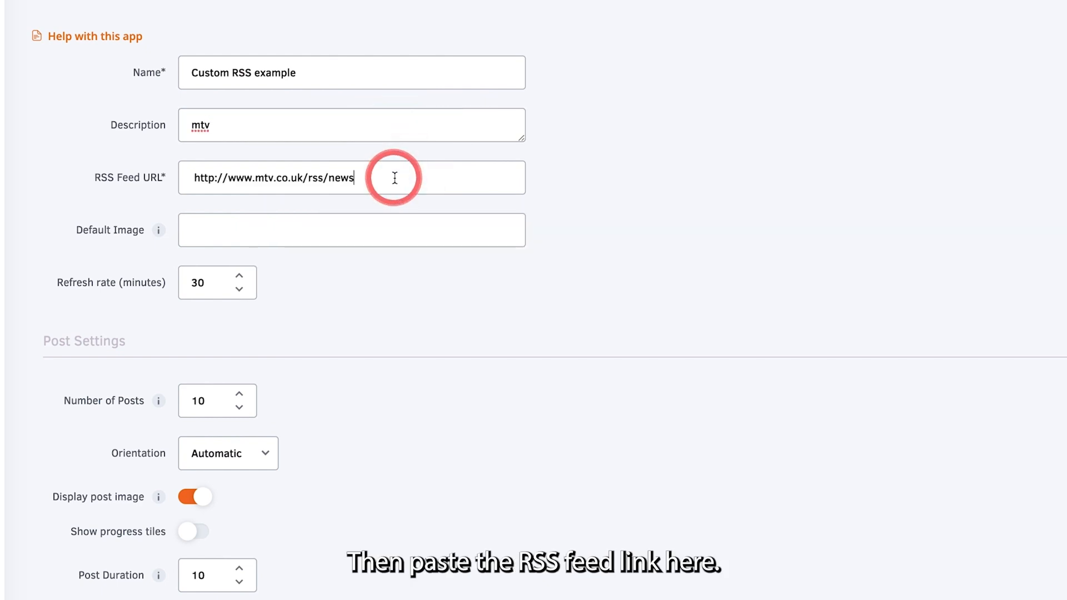
pyautogui.click(380, 225)
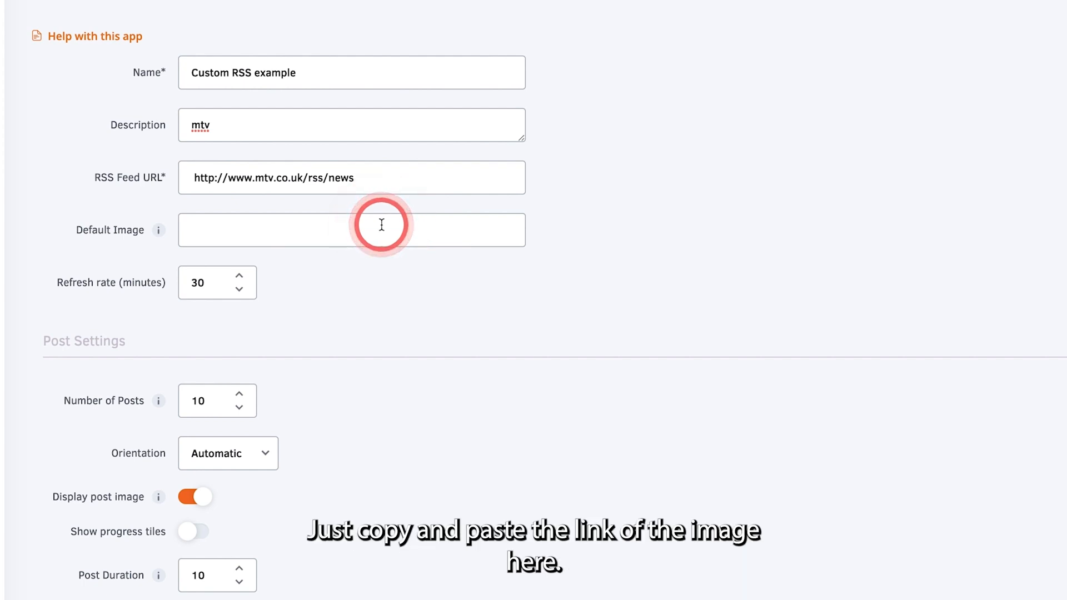
# Lower the refresh rate from 30 to 20 minutes.
pyautogui.click(239, 291)
pyautogui.doubleClick(240, 291)
pyautogui.doubleClick(239, 290)
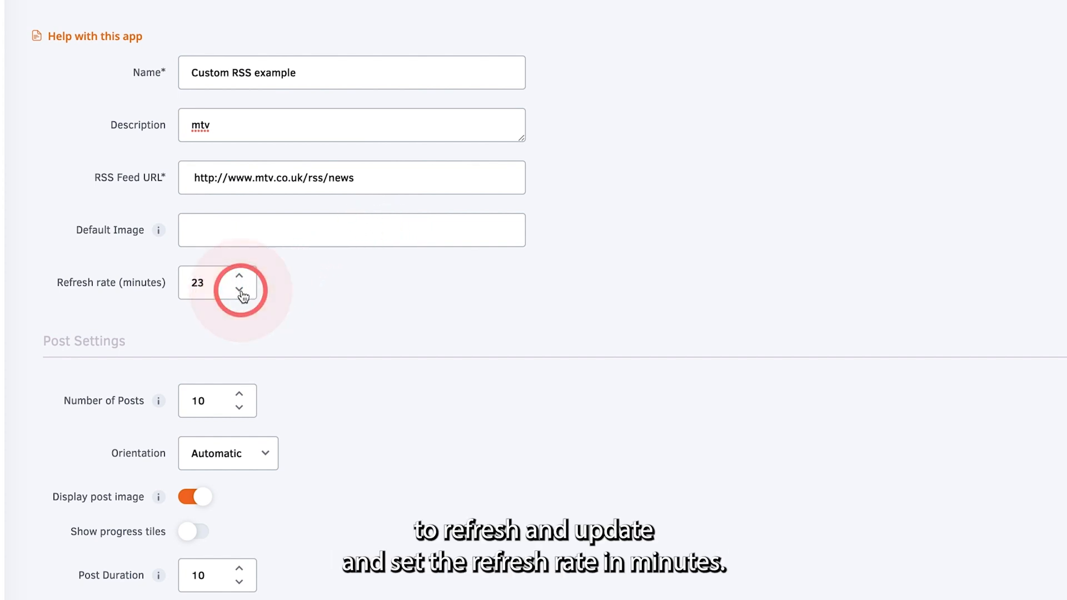
pyautogui.doubleClick(239, 290)
pyautogui.click(239, 290)
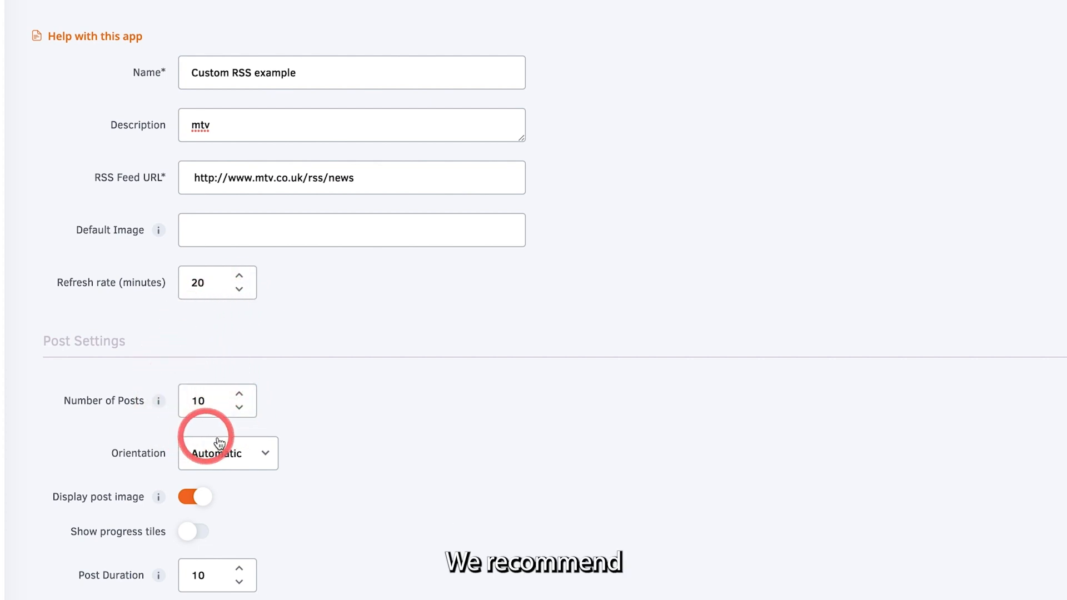
# Review the orientation choices and keep it on Automatic.
pyautogui.click(262, 454)
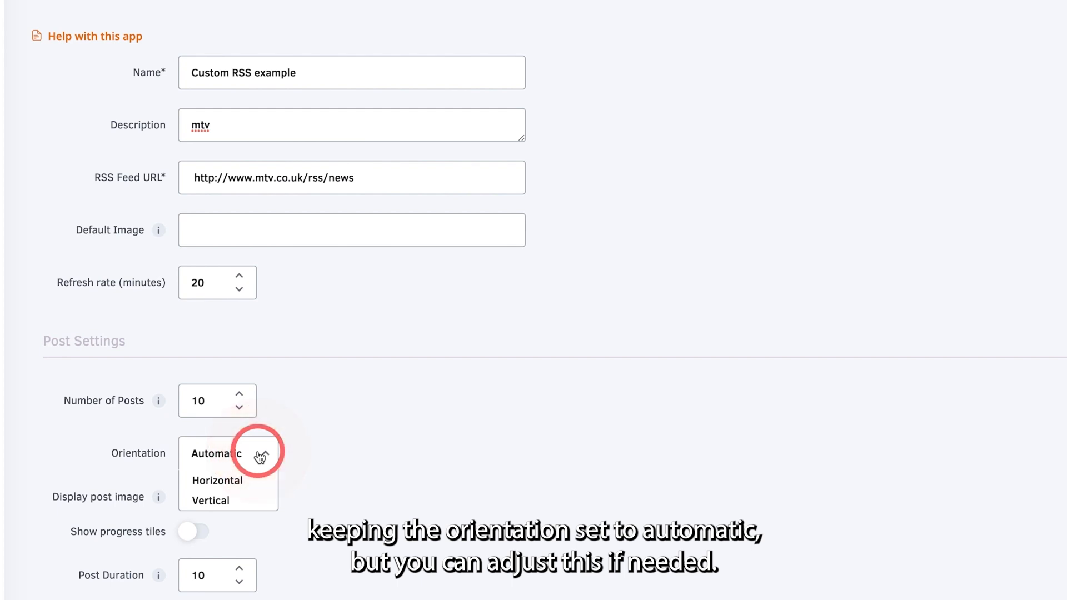
pyautogui.click(261, 454)
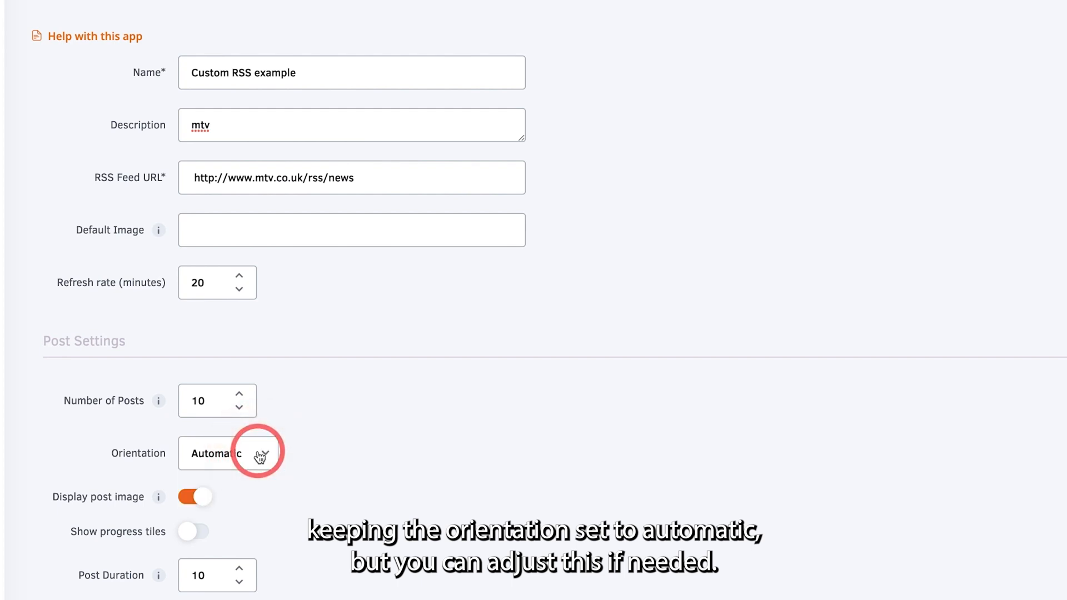
pyautogui.scroll(-2, 261, 454)
# Toggle post images off and back on, and raise the post duration to 15 seconds.
pyautogui.click(198, 334)
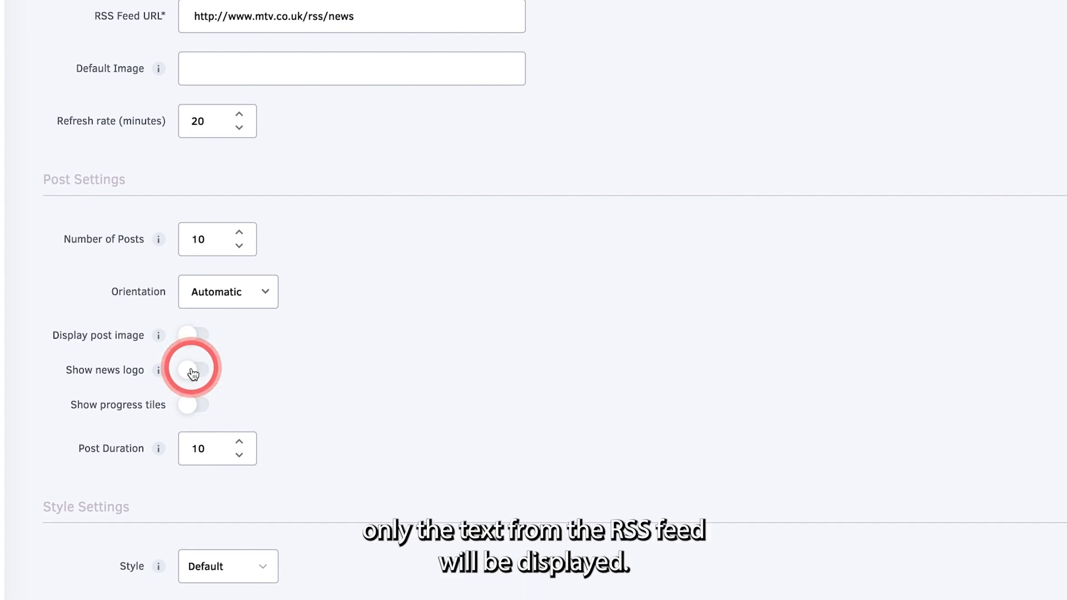
pyautogui.click(190, 339)
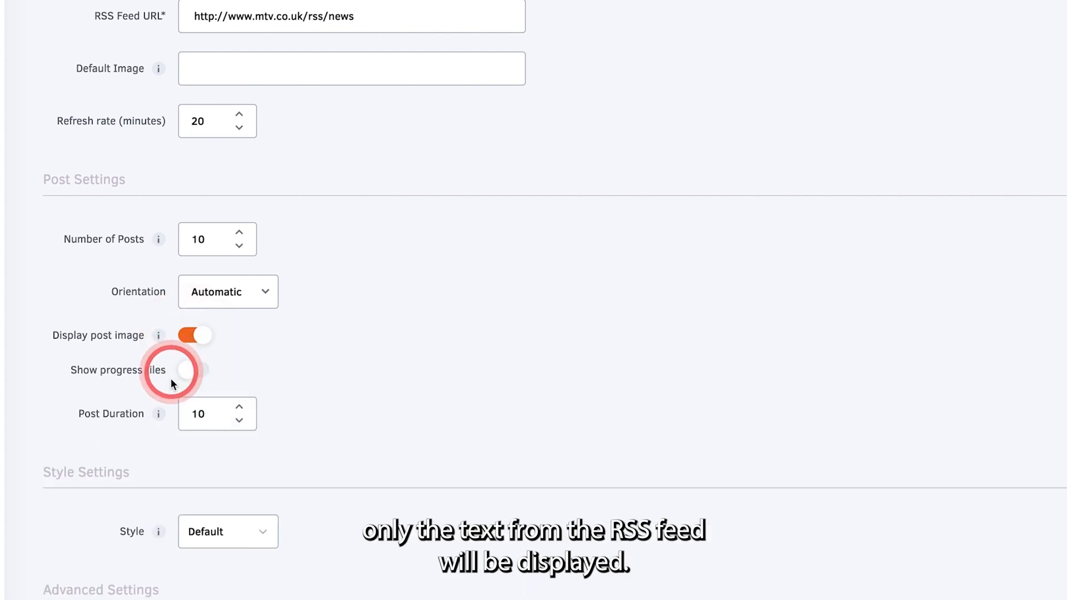
pyautogui.click(239, 407)
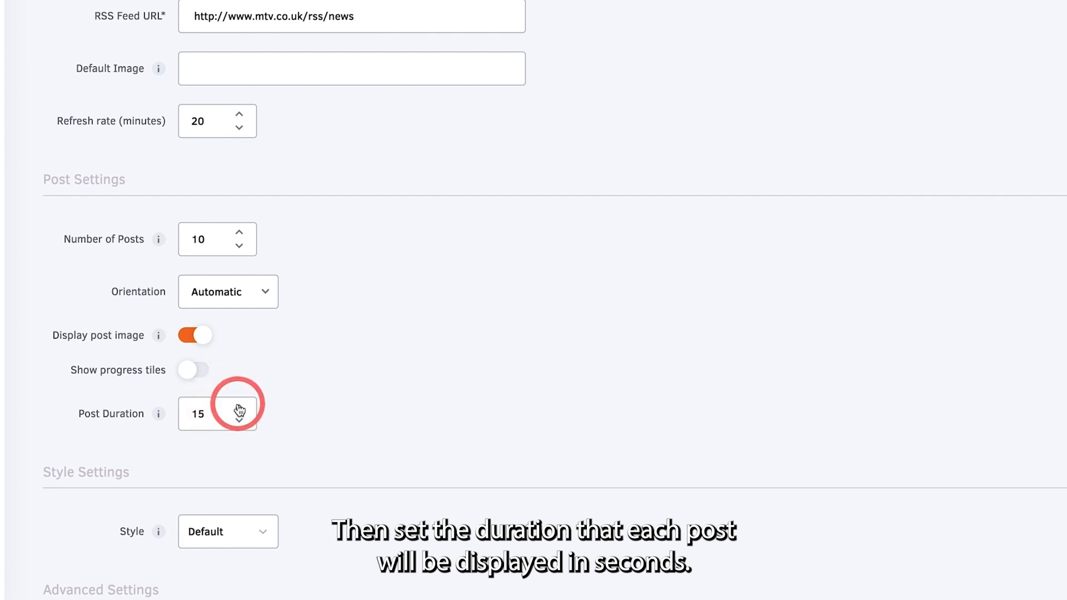
pyautogui.scroll(-5, 240, 411)
# Keep the Default style and raise the default duration to 30 seconds.
pyautogui.click(265, 278)
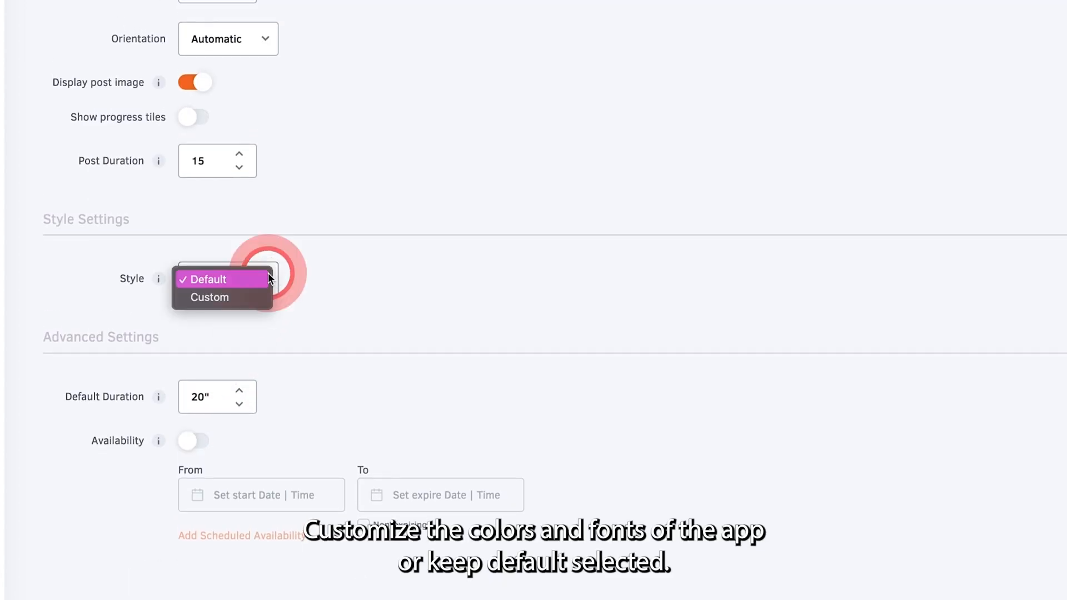
pyautogui.click(264, 280)
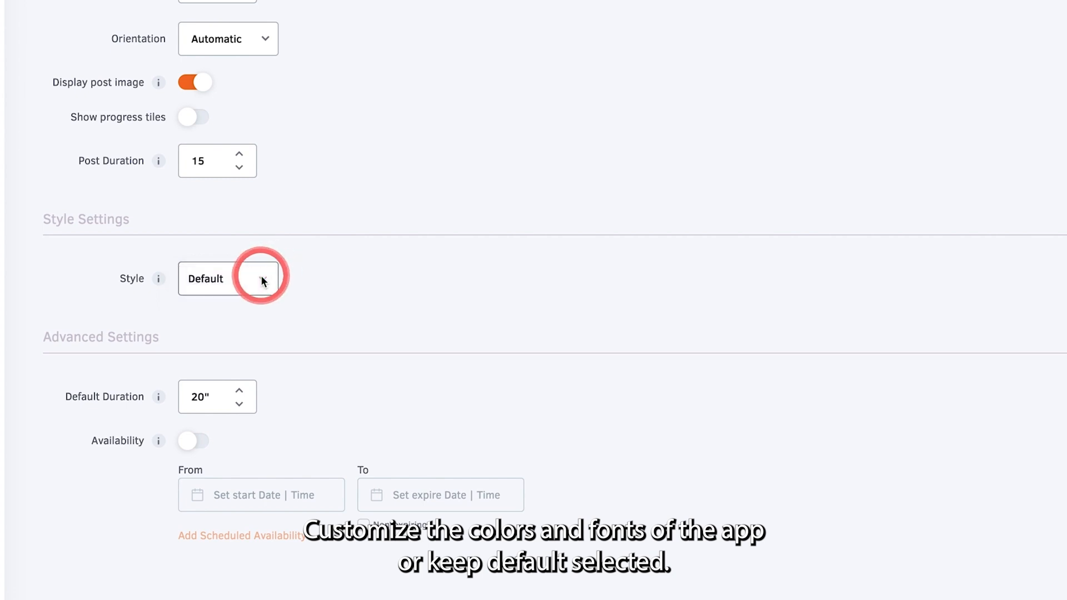
pyautogui.click(240, 388)
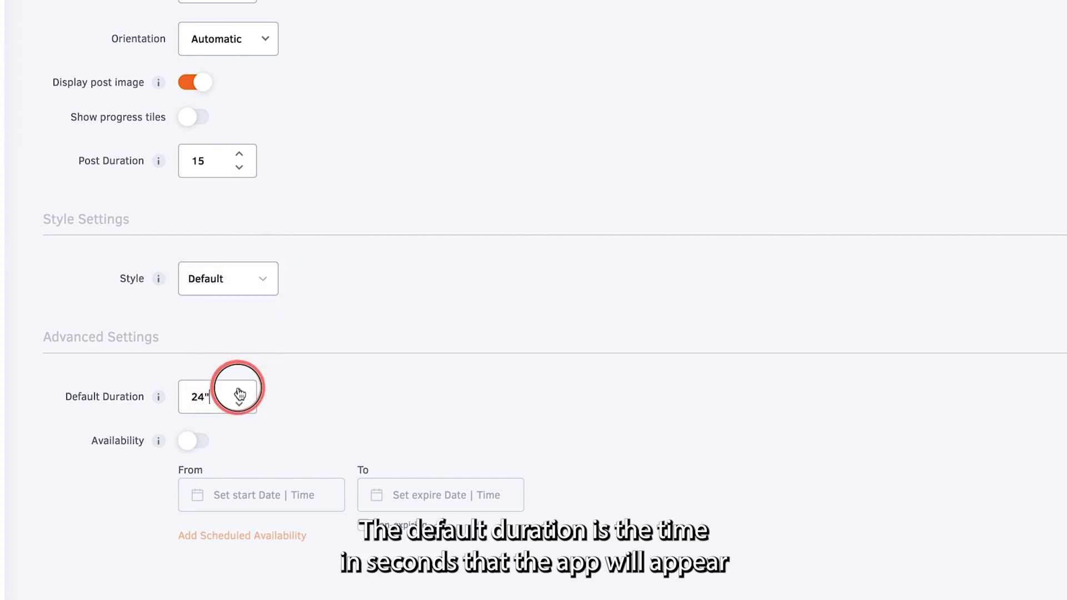
pyautogui.click(239, 388)
pyautogui.click(239, 389)
pyautogui.click(239, 388)
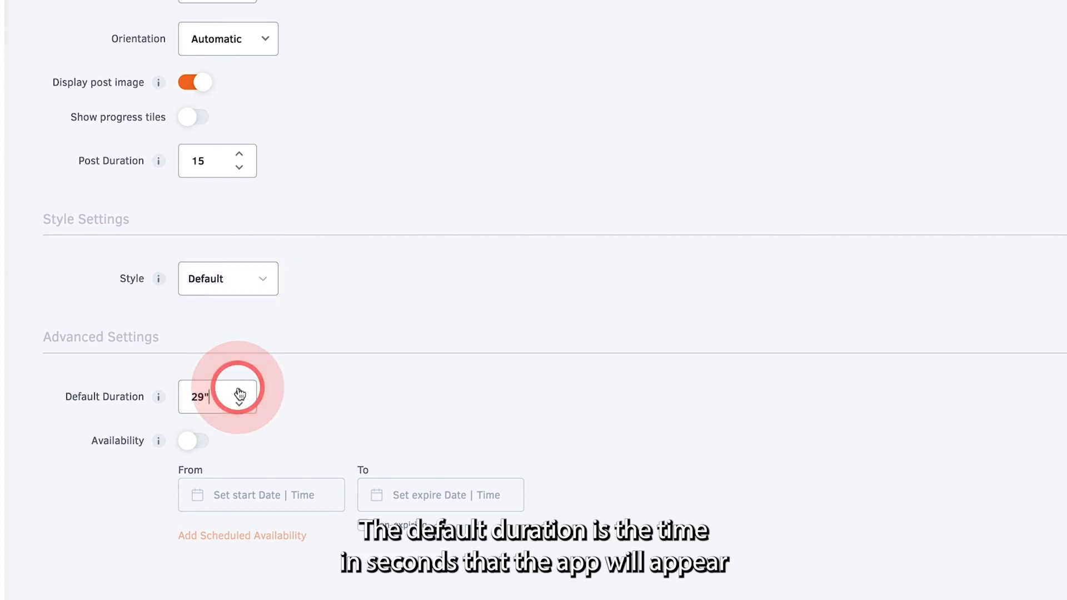
# Turn scheduled availability on and then back off.
pyautogui.click(194, 442)
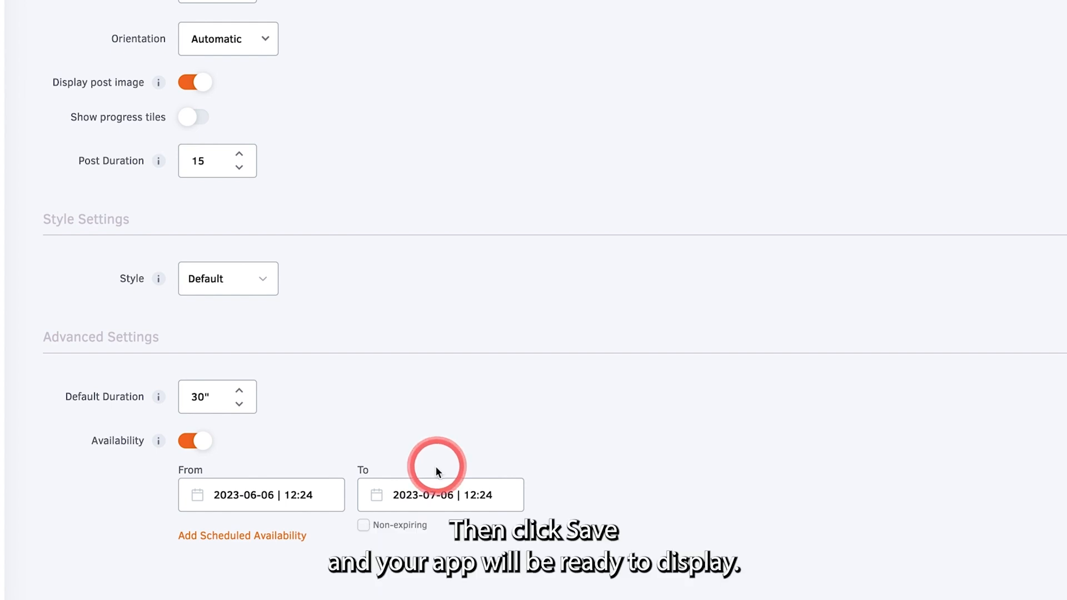
pyautogui.click(195, 440)
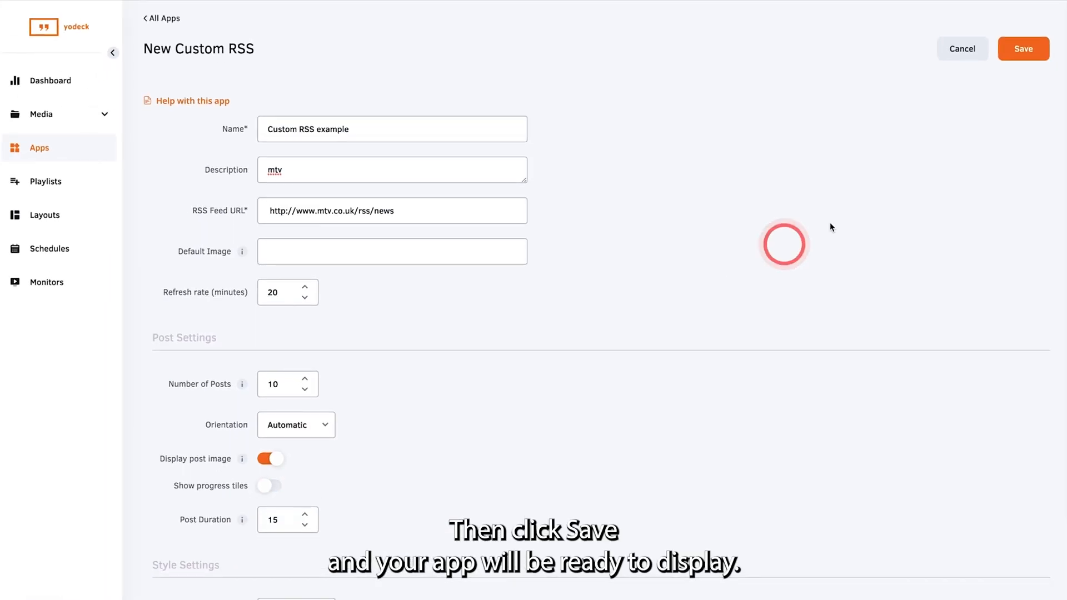